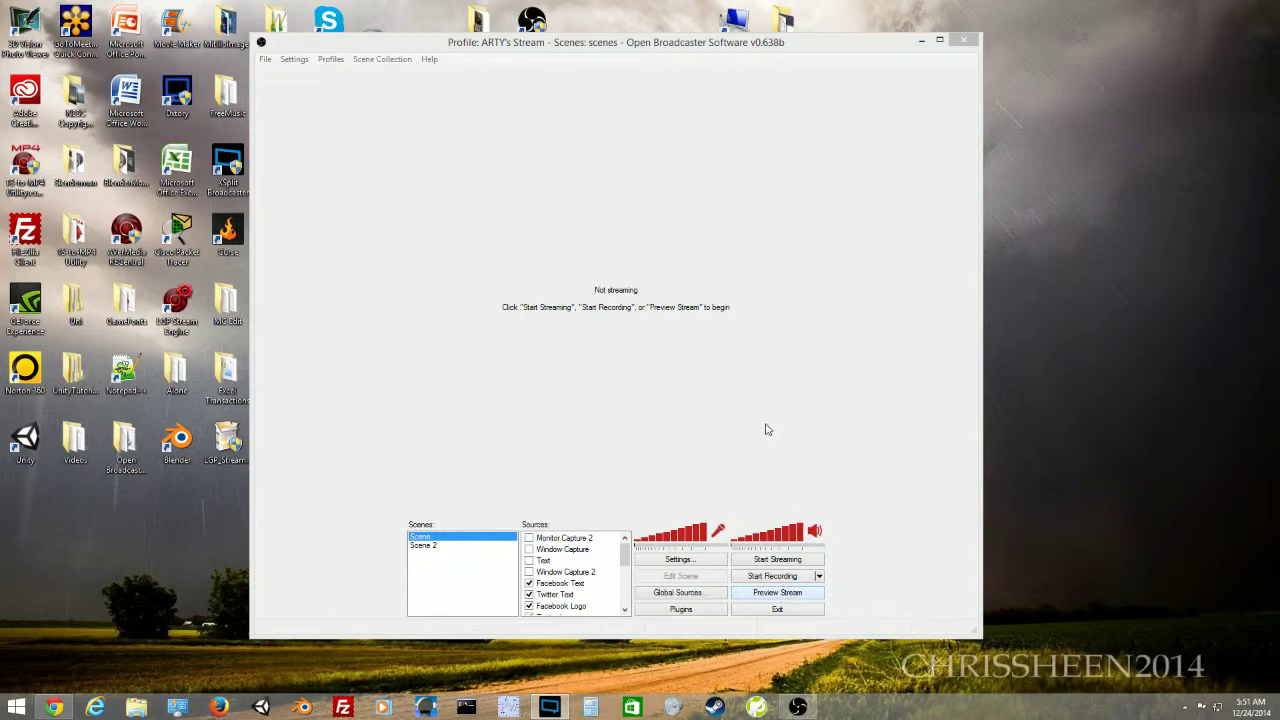
- Preview the stream so the Twitter, Facebook text and logo banner overlay appears
{"action": "left_click", "coordinate": [776, 593]}
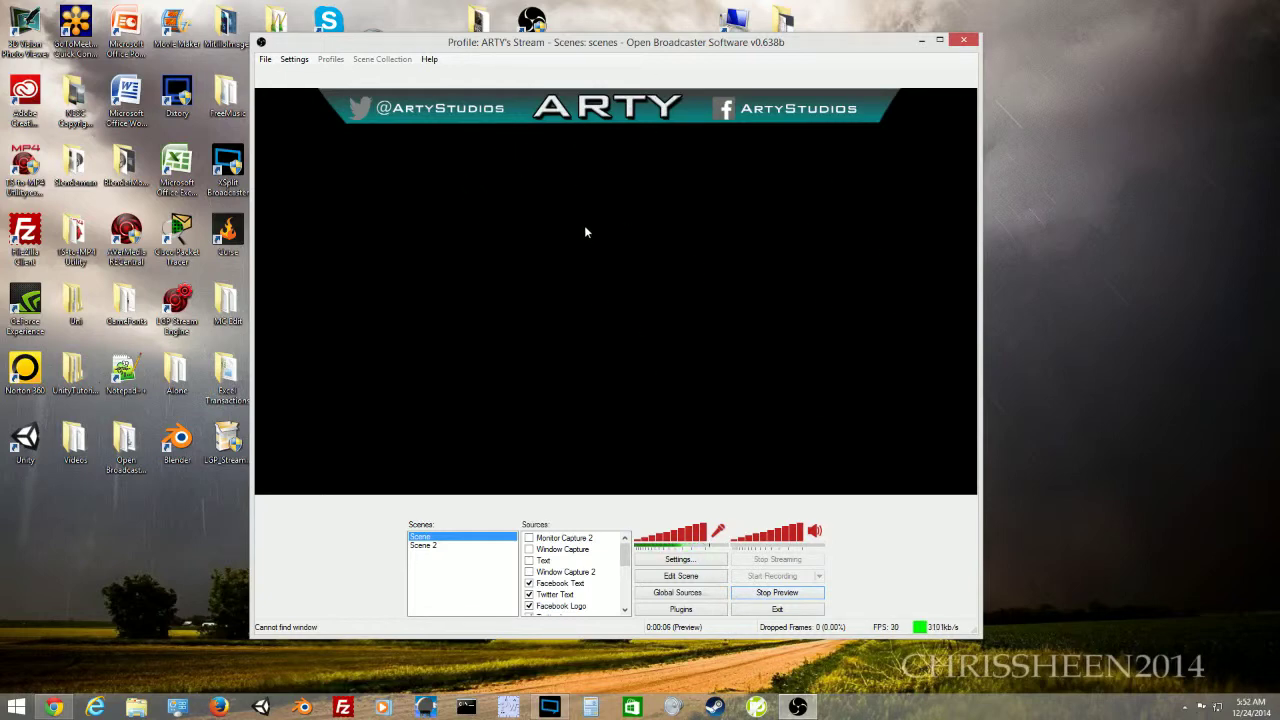
- Rename the first scene to 'Main Stream'
{"action": "right_click", "coordinate": [423, 537]}
{"action": "left_click", "coordinate": [481, 596]}
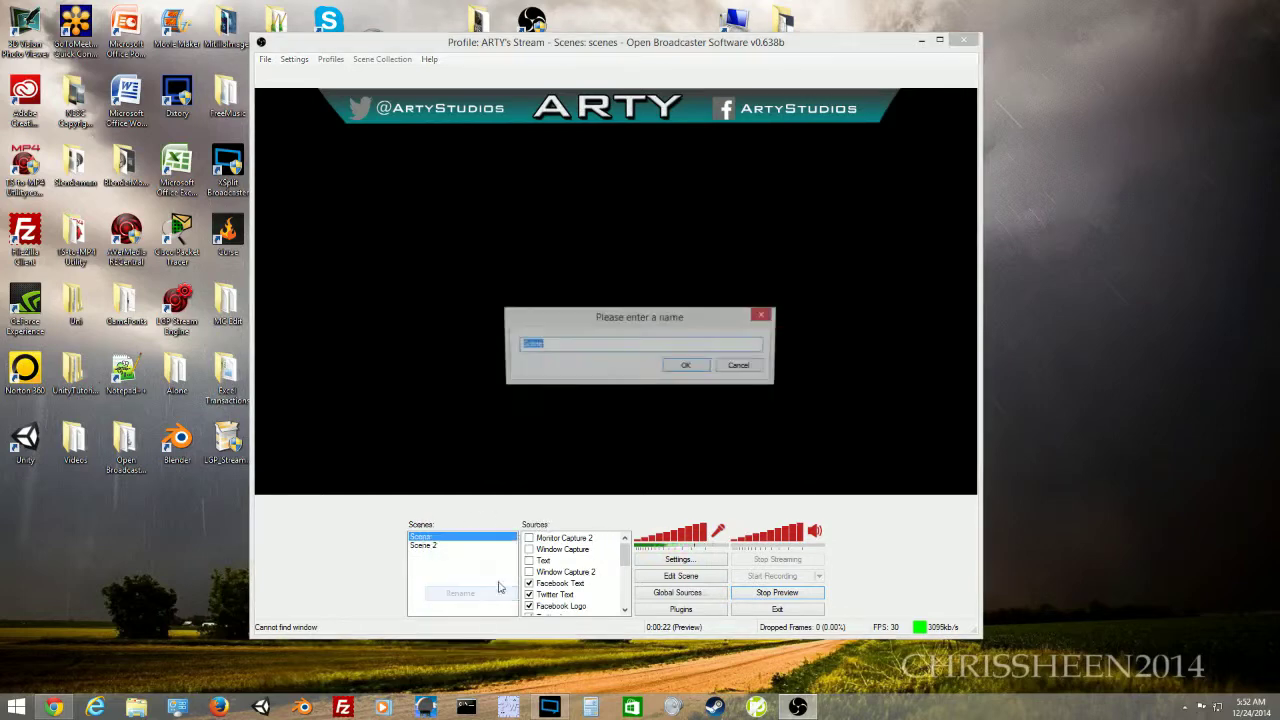
{"action": "type", "text": "Mai"}
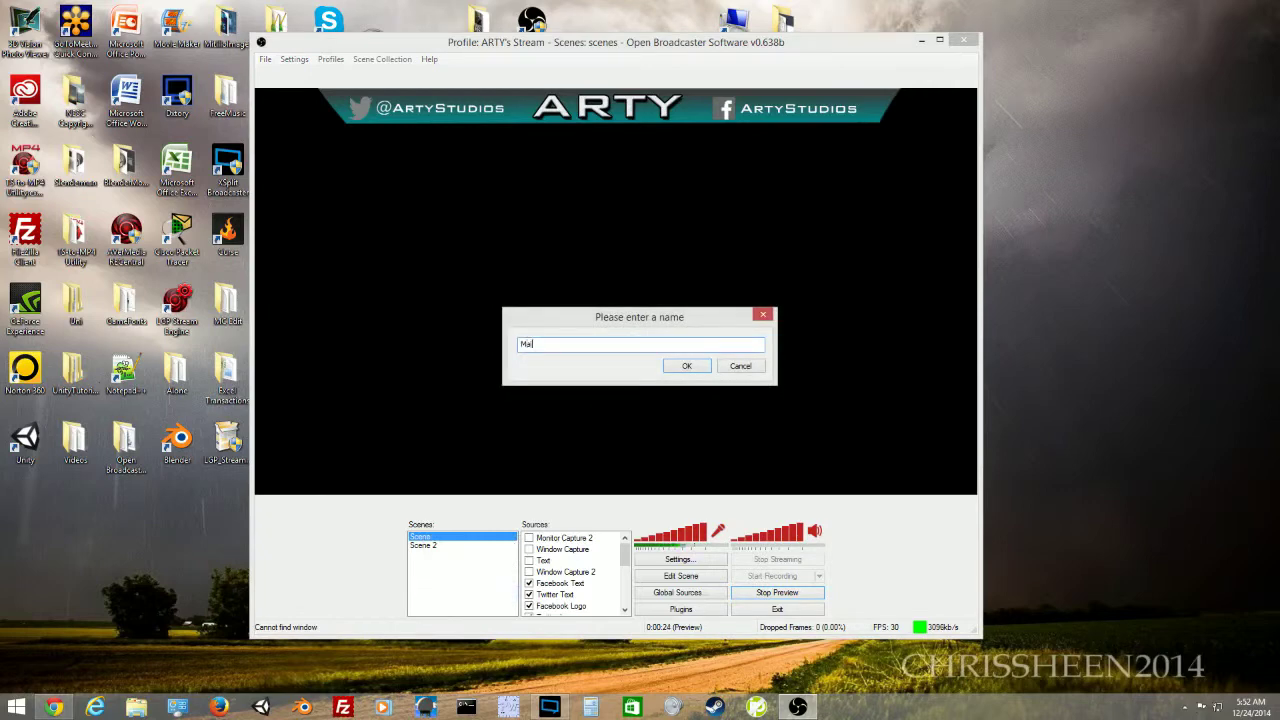
{"action": "type", "text": "n Stream"}
{"action": "key", "text": "Return"}
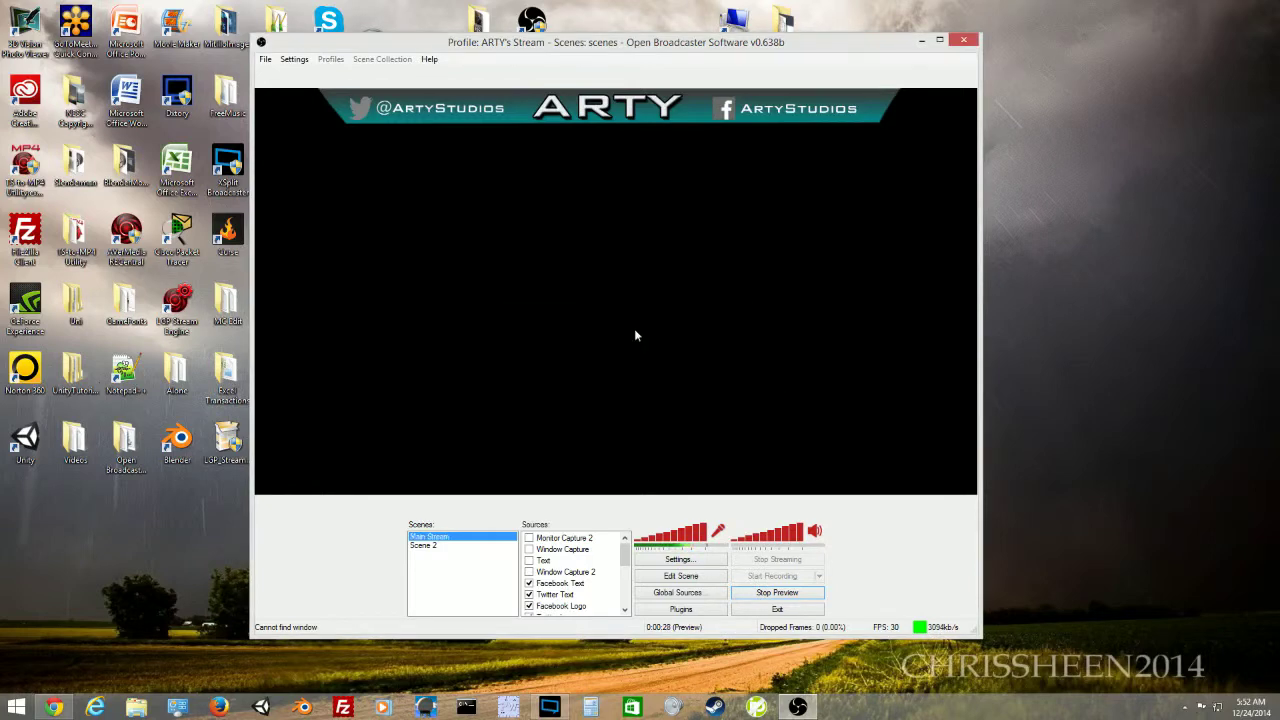
{"action": "right_click", "coordinate": [440, 539]}
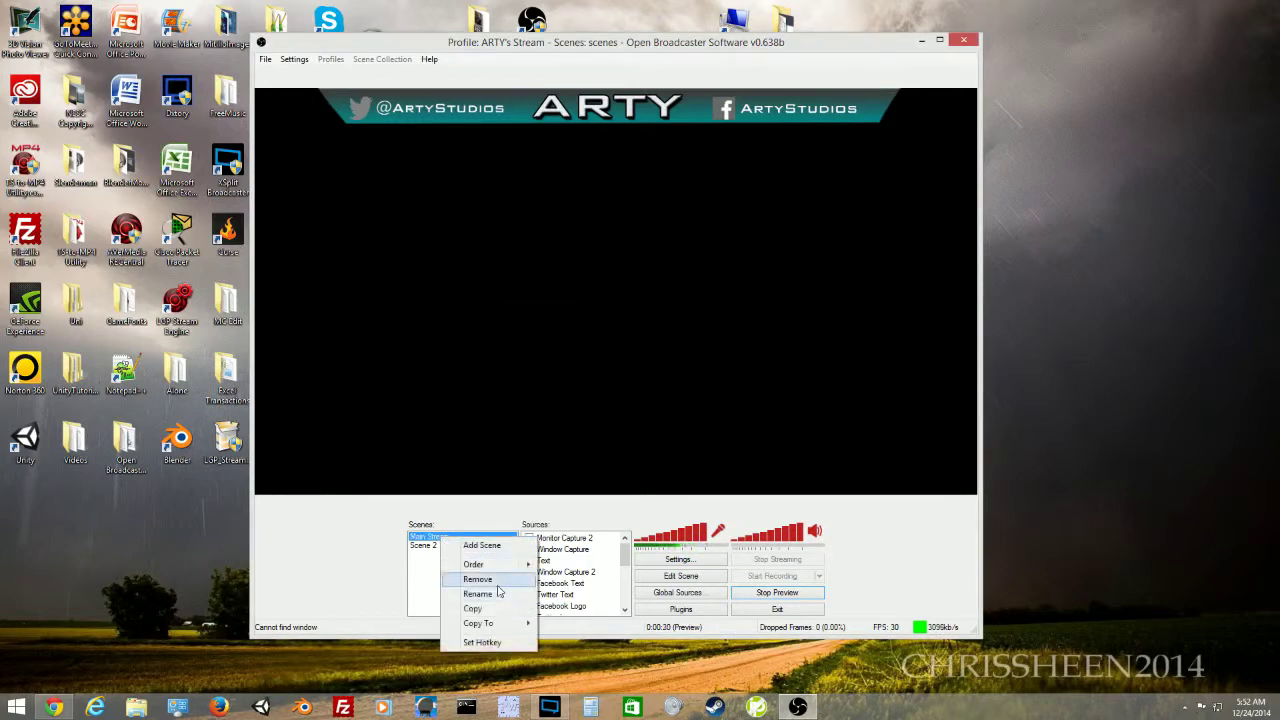
{"action": "left_click", "coordinate": [508, 545]}
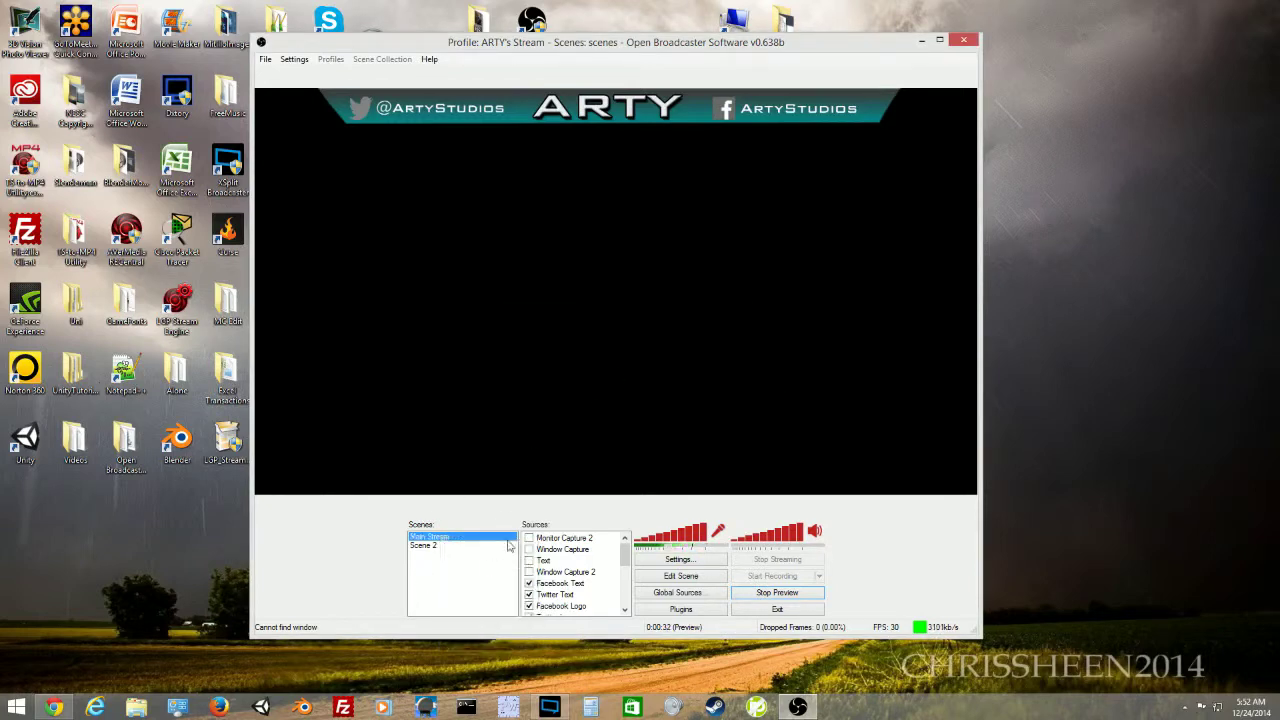
- Rename Scene 2 to 'BRB', then reselect the Main Stream scene
{"action": "right_click", "coordinate": [429, 546]}
{"action": "left_click", "coordinate": [467, 602]}
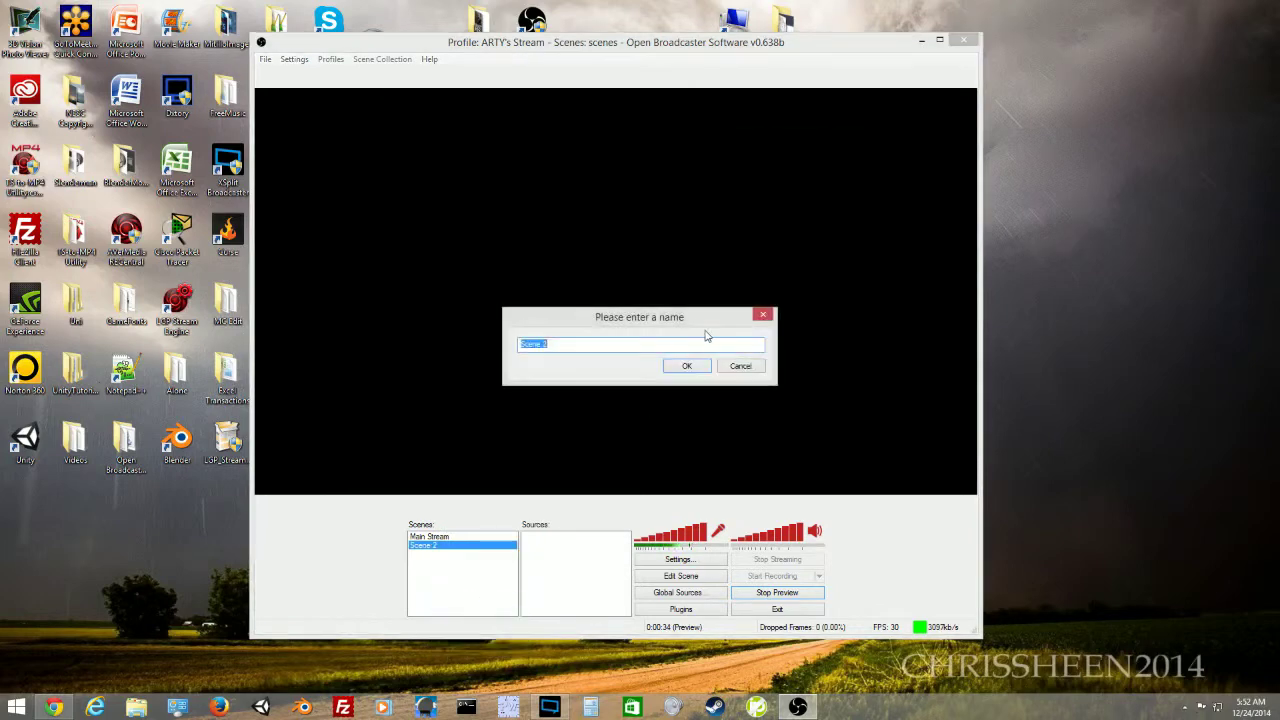
{"action": "type", "text": "BRB"}
{"action": "key", "text": "Return"}
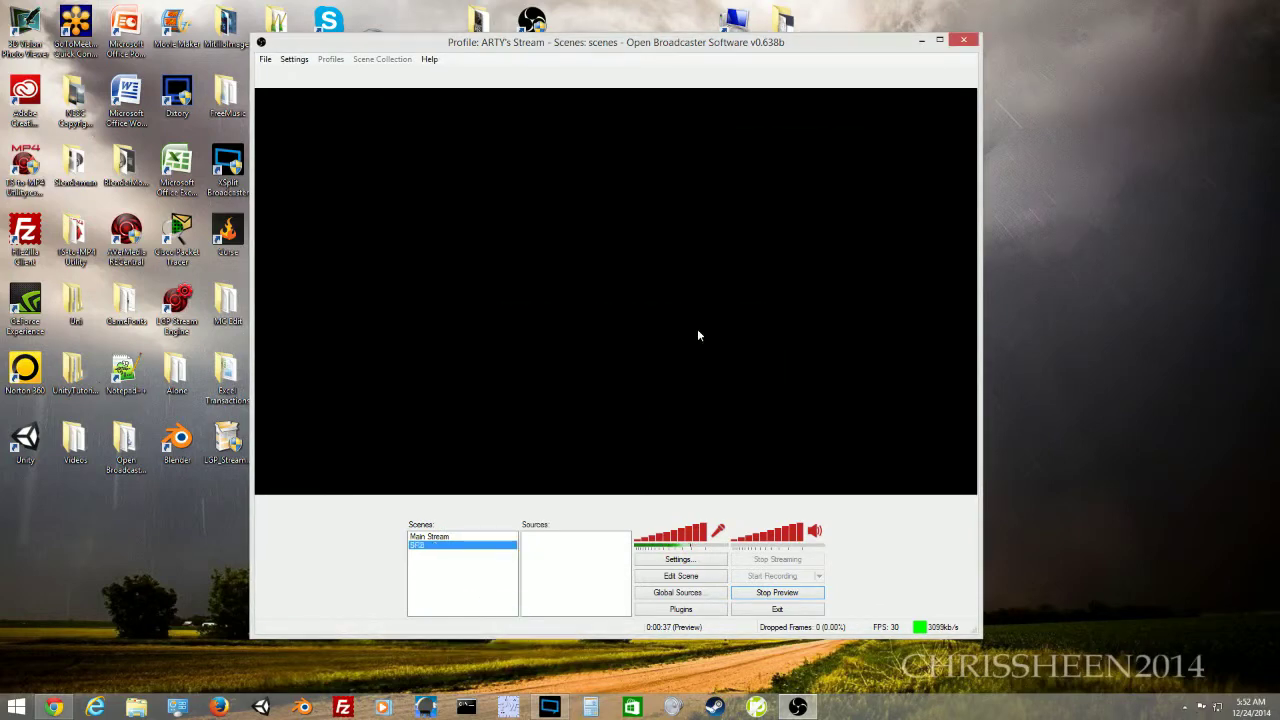
{"action": "left_click", "coordinate": [465, 538]}
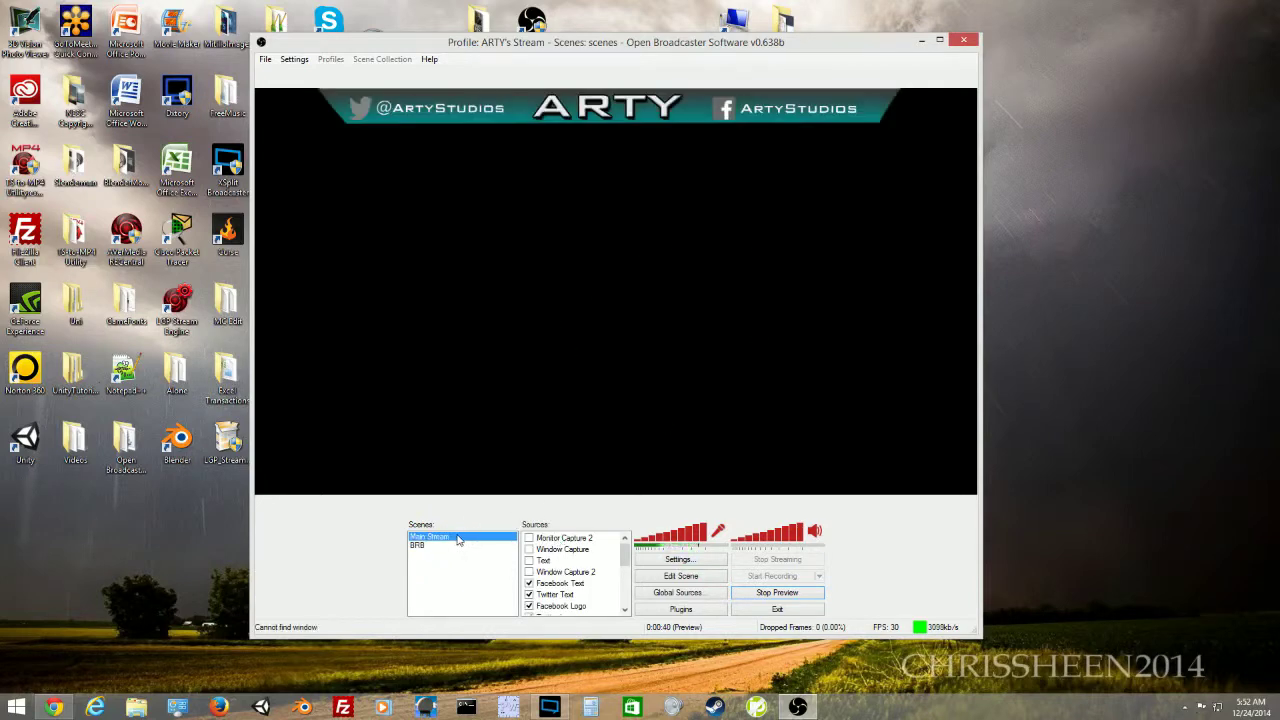
{"action": "left_click", "coordinate": [416, 545]}
{"action": "left_click", "coordinate": [430, 537]}
- Show the Window Capture source's Add submenu listing Window Capture, Monitor Capture, Image Slide Show and Game Capture
{"action": "right_click", "coordinate": [601, 555]}
{"action": "mouse_move", "coordinate": [655, 567]}
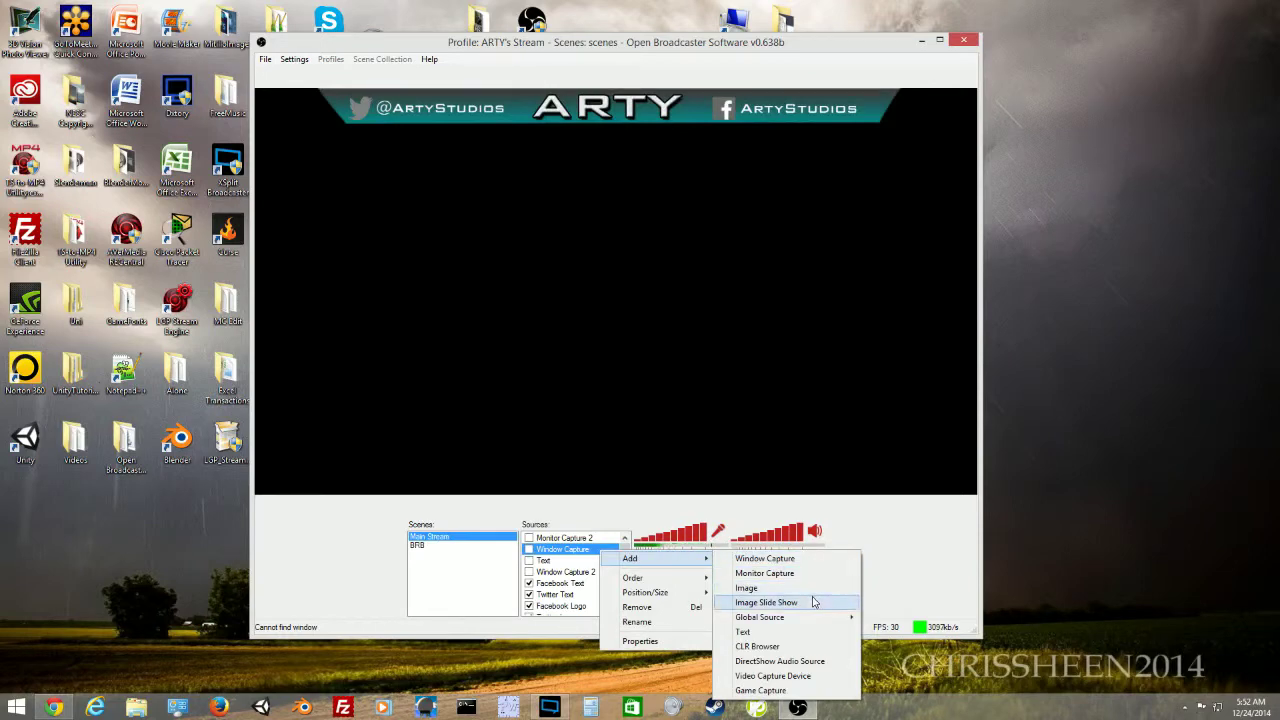
{"action": "mouse_move", "coordinate": [822, 620]}
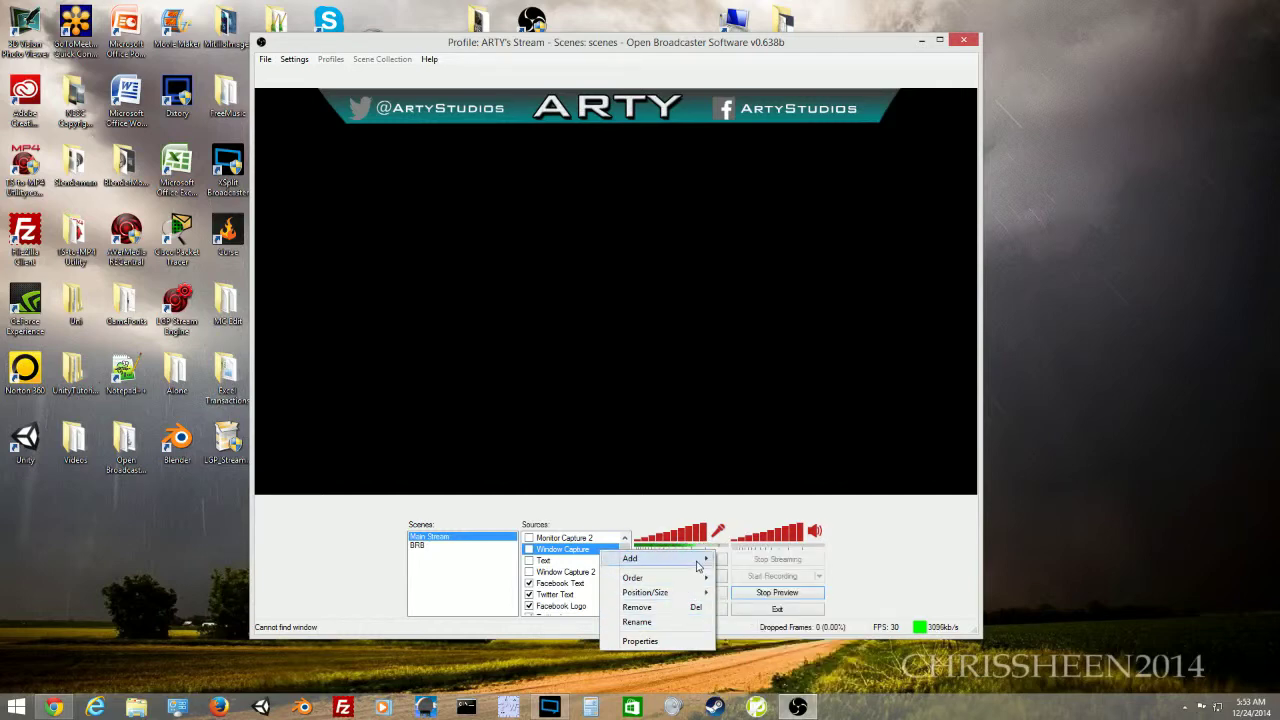
{"action": "mouse_move", "coordinate": [697, 566]}
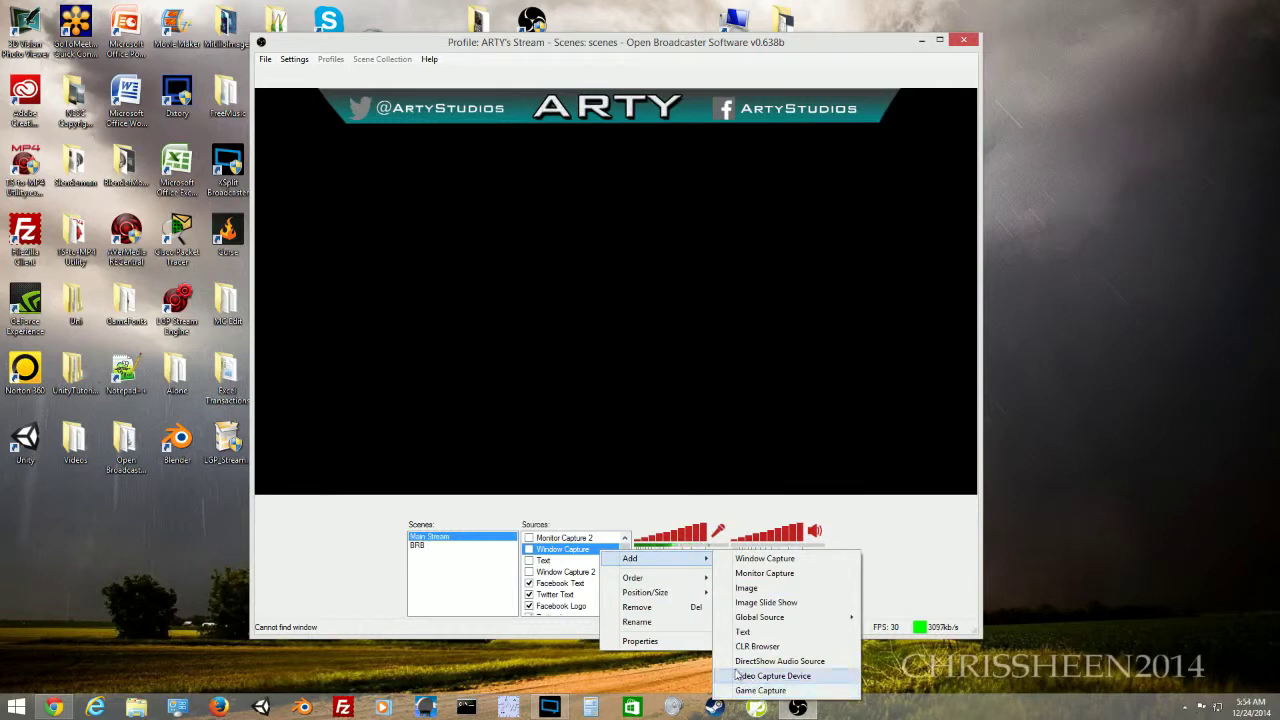
- Close the source menu without changing the Order or Position/Size options
{"action": "mouse_move", "coordinate": [650, 580]}
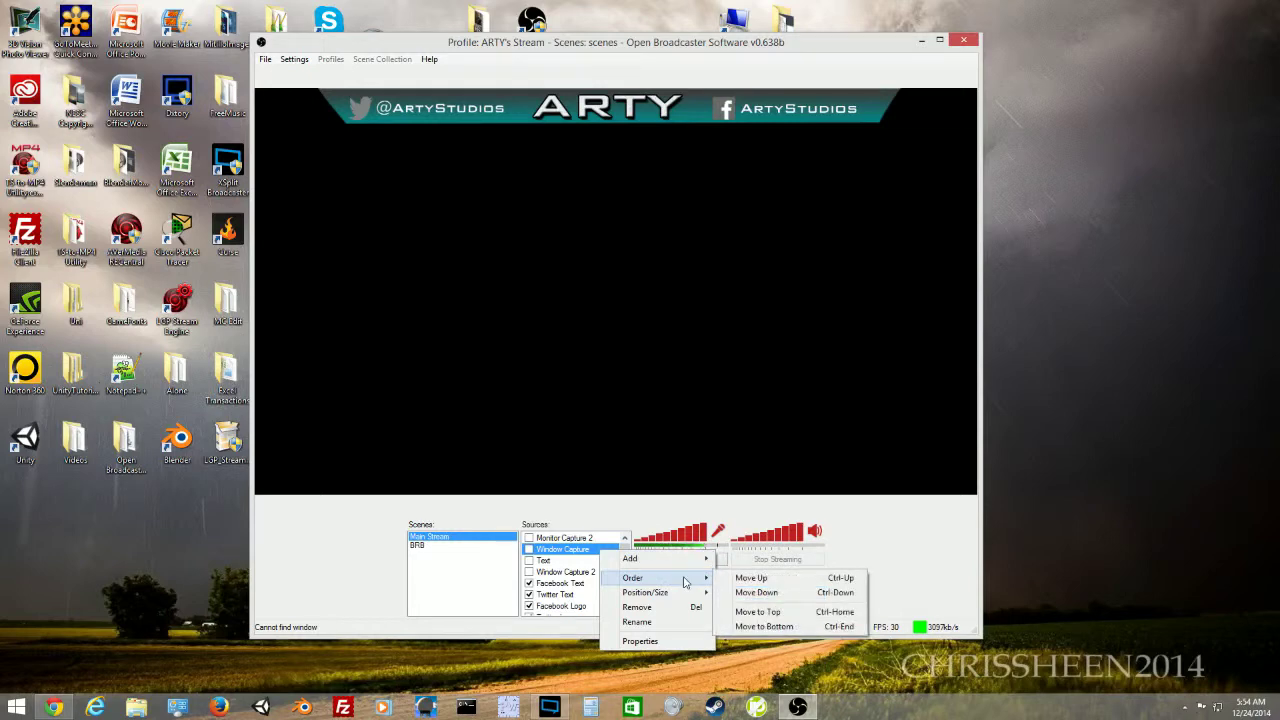
{"action": "mouse_move", "coordinate": [686, 597]}
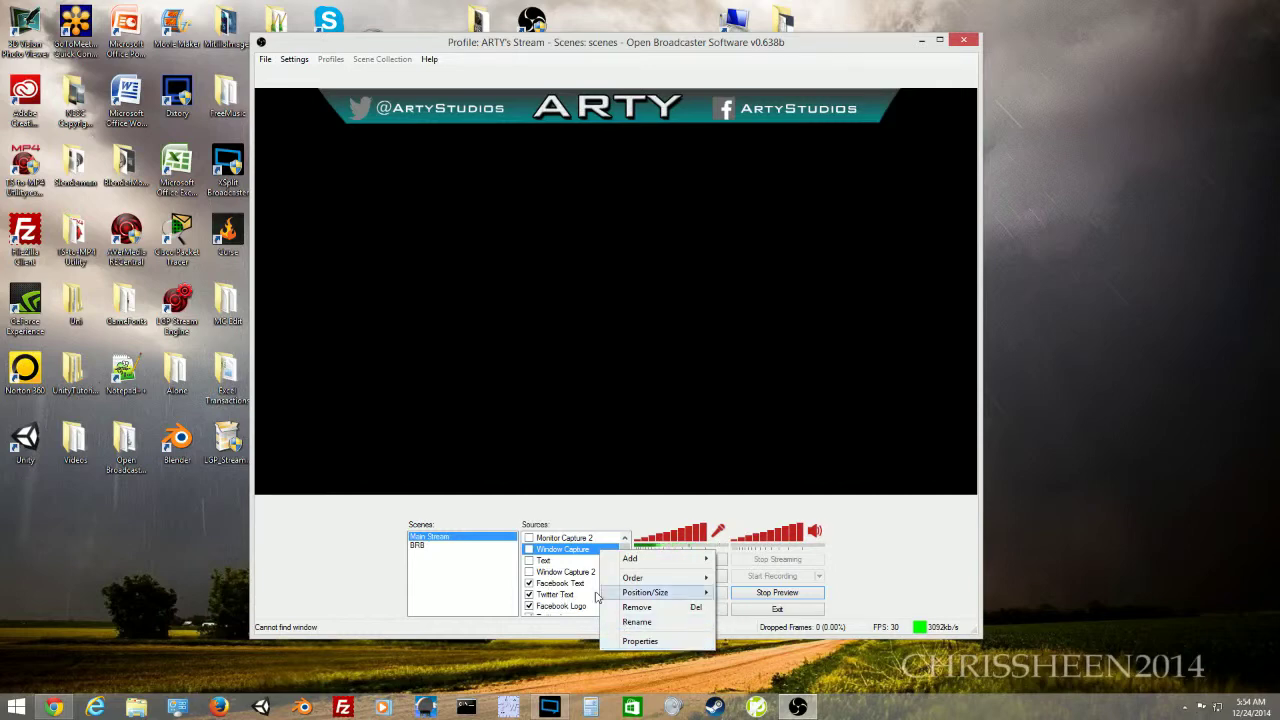
{"action": "left_click", "coordinate": [502, 573]}
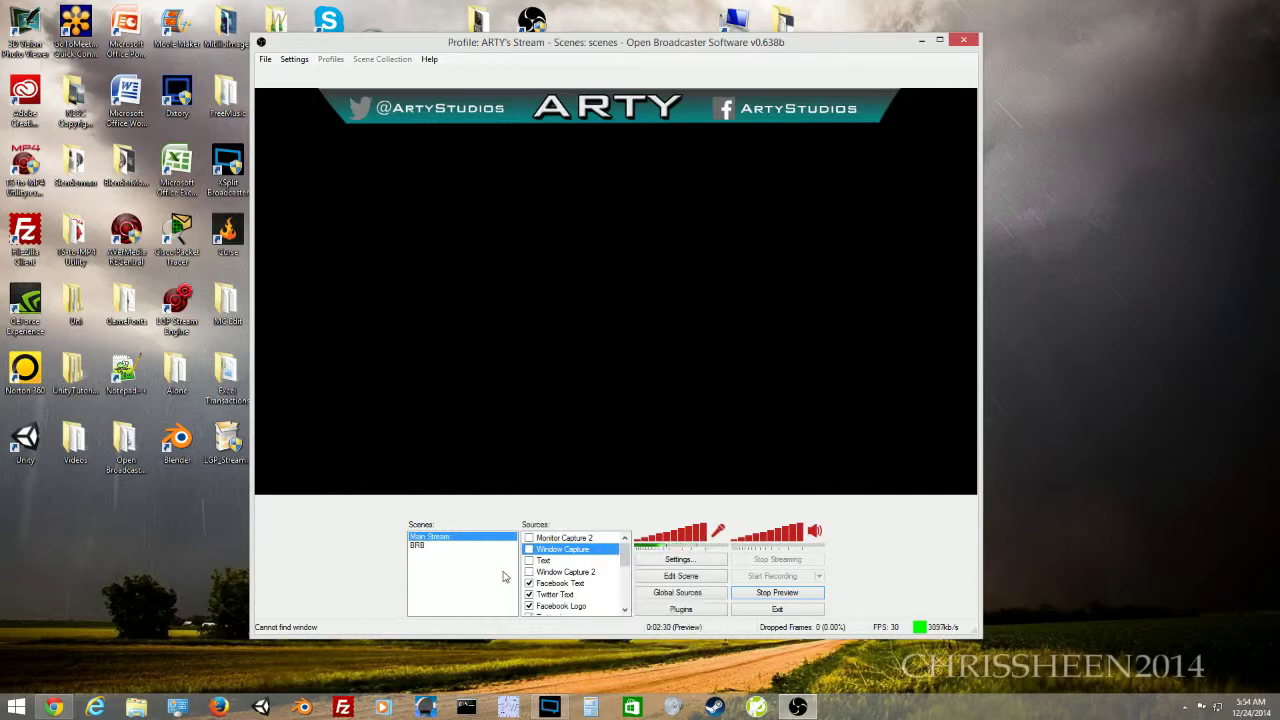
- Move the Facebook Logo source in the order with Ctrl+Up/Down until it sits above Banner
{"action": "left_click", "coordinate": [567, 541]}
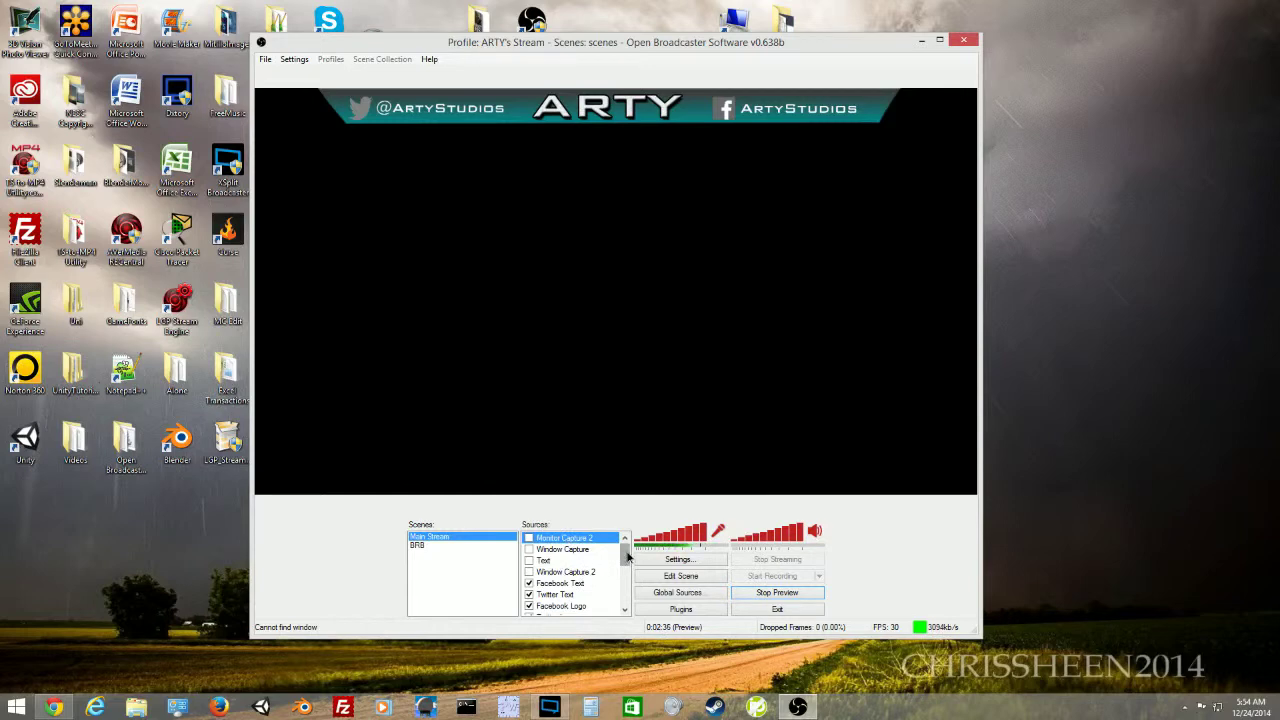
{"action": "scroll", "coordinate": [624, 556], "scroll_direction": "down", "scroll_amount": 2}
{"action": "left_click", "coordinate": [575, 551]}
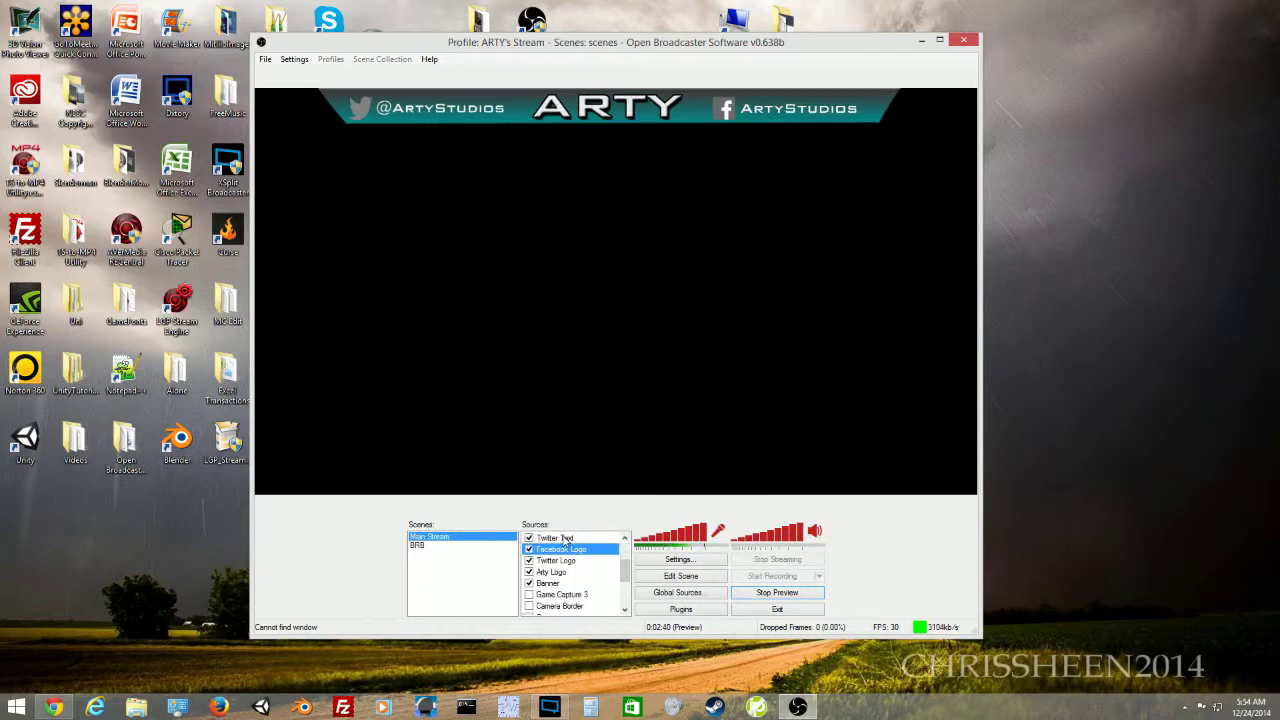
{"action": "left_click_drag", "start_coordinate": [565, 540], "coordinate": [566, 541]}
{"action": "key", "text": "ctrl+Down"}
{"action": "key", "text": "ctrl+Down"}
{"action": "key", "text": "ctrl+Down"}
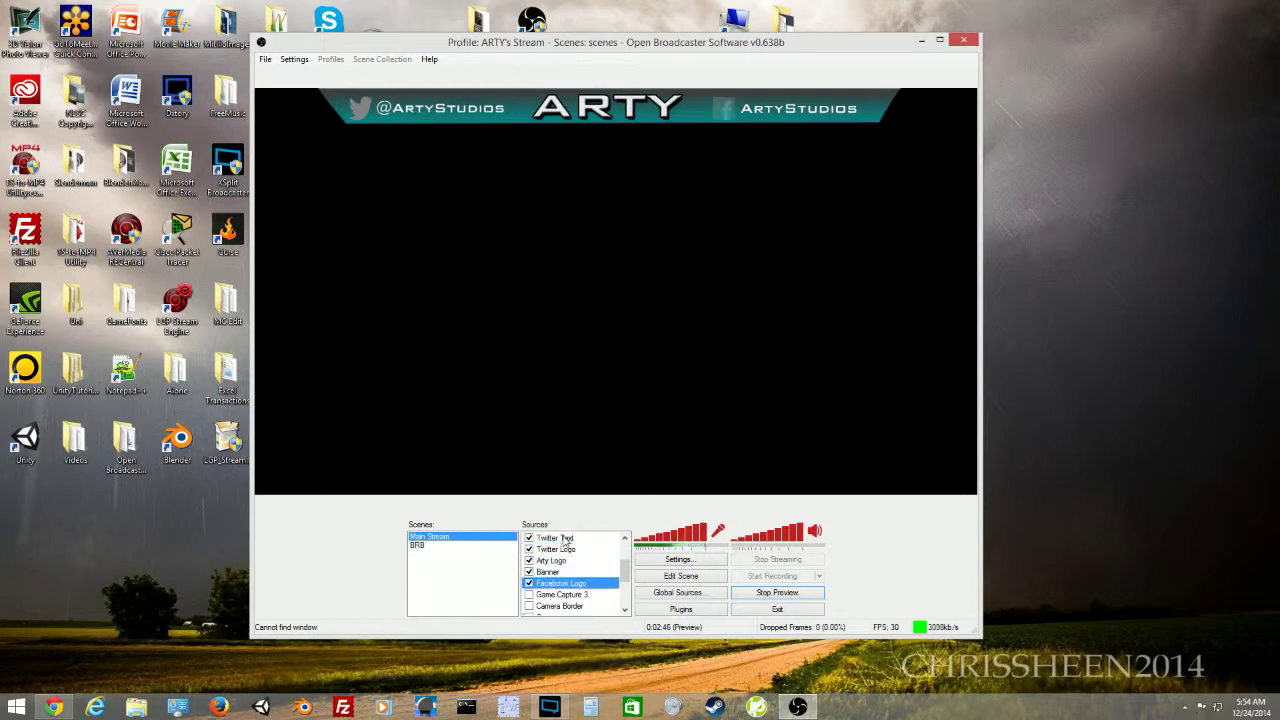
{"action": "key", "text": "ctrl+Up"}
{"action": "key", "text": "ctrl+Up"}
{"action": "key", "text": "ctrl+Down"}
{"action": "key", "text": "ctrl+Down"}
{"action": "key", "text": "ctrl+Down"}
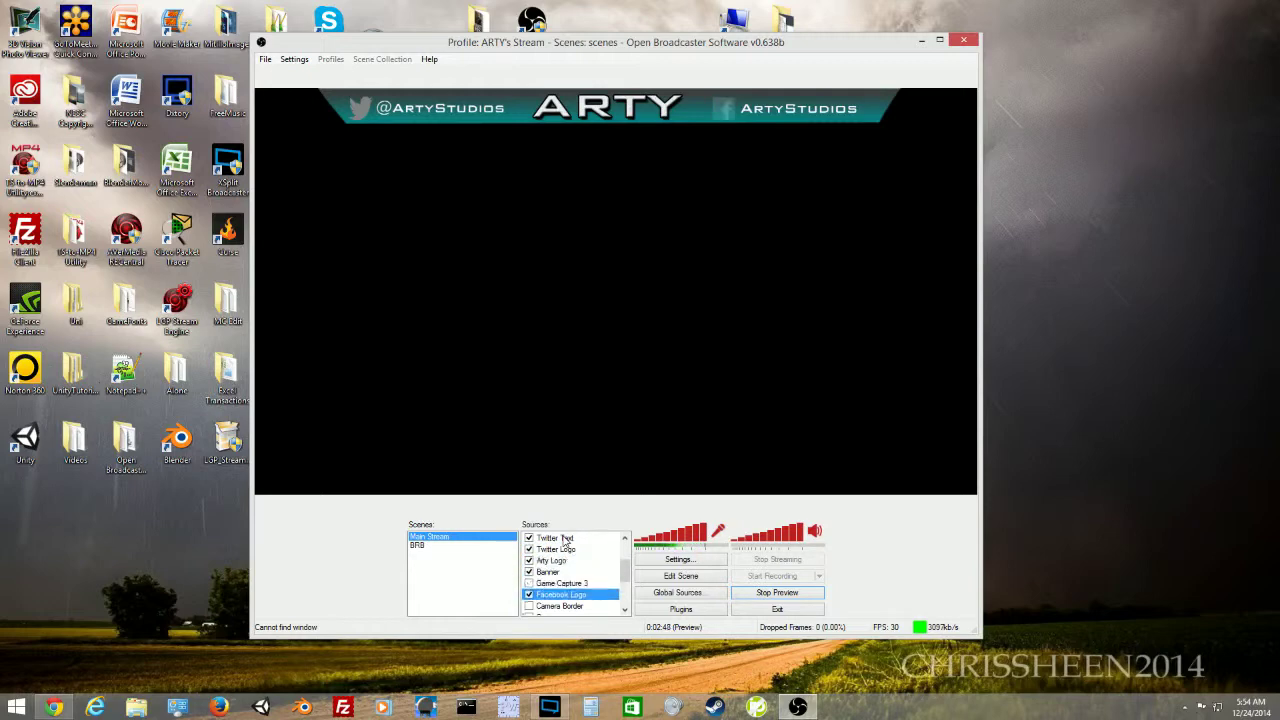
{"action": "key", "text": "ctrl+Up"}
{"action": "key", "text": "ctrl+Up"}
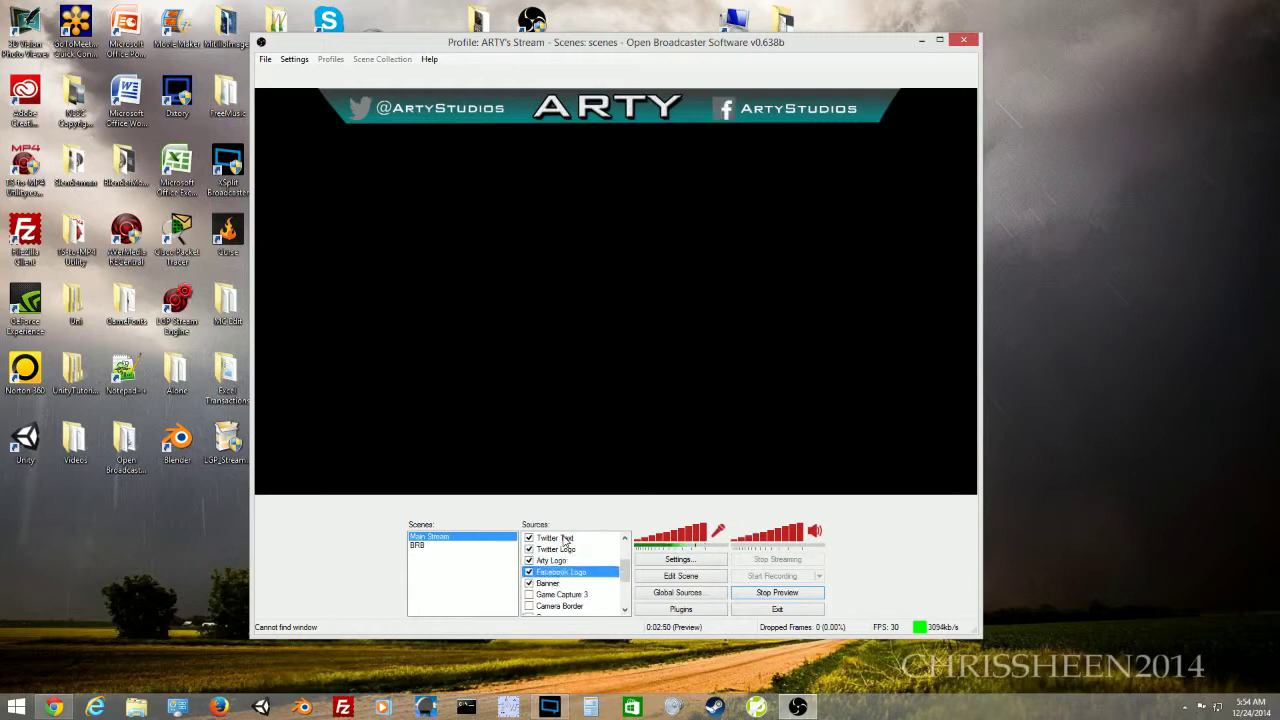
{"action": "key", "text": "ctrl+Down"}
{"action": "key", "text": "ctrl+Down"}
{"action": "key", "text": "ctrl+Up"}
{"action": "key", "text": "ctrl+Up"}
- Close the Game Capture 3 menu without adding a source, then bring up the Window Capture source's options
{"action": "right_click", "coordinate": [600, 594]}
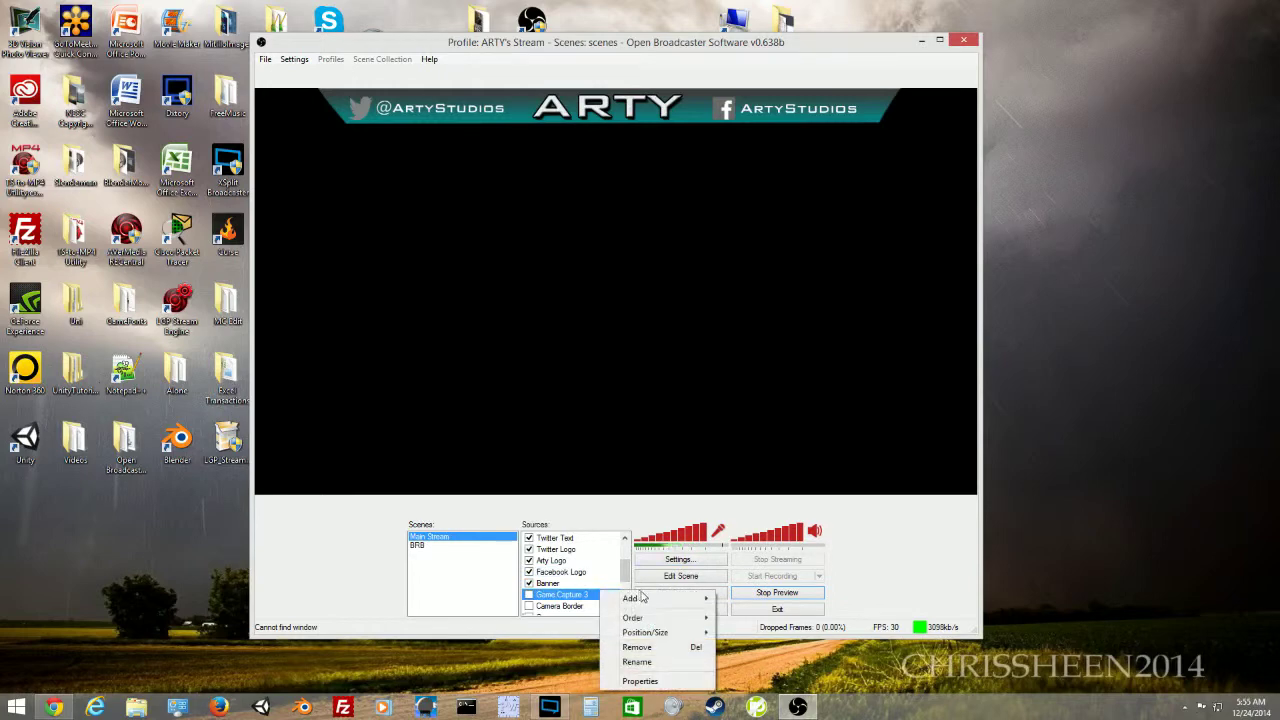
{"action": "mouse_move", "coordinate": [661, 601]}
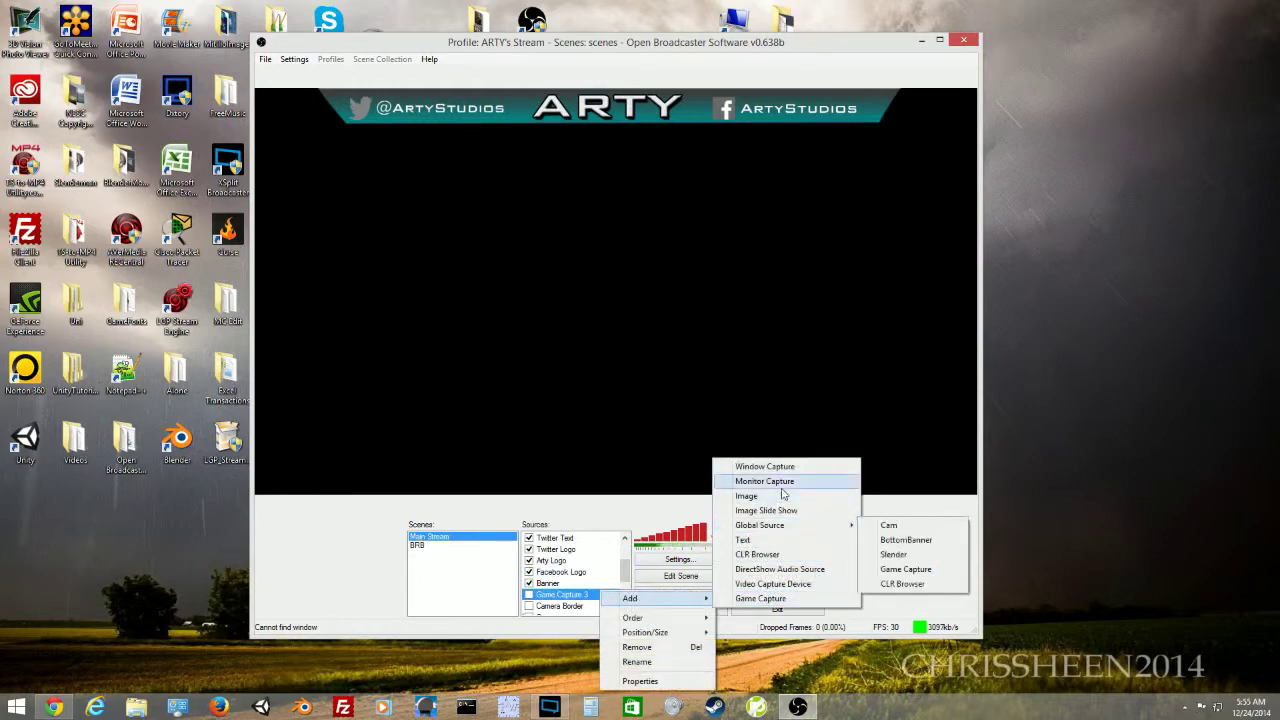
{"action": "left_click", "coordinate": [632, 573]}
{"action": "scroll", "coordinate": [628, 570], "scroll_direction": "up", "scroll_amount": 2}
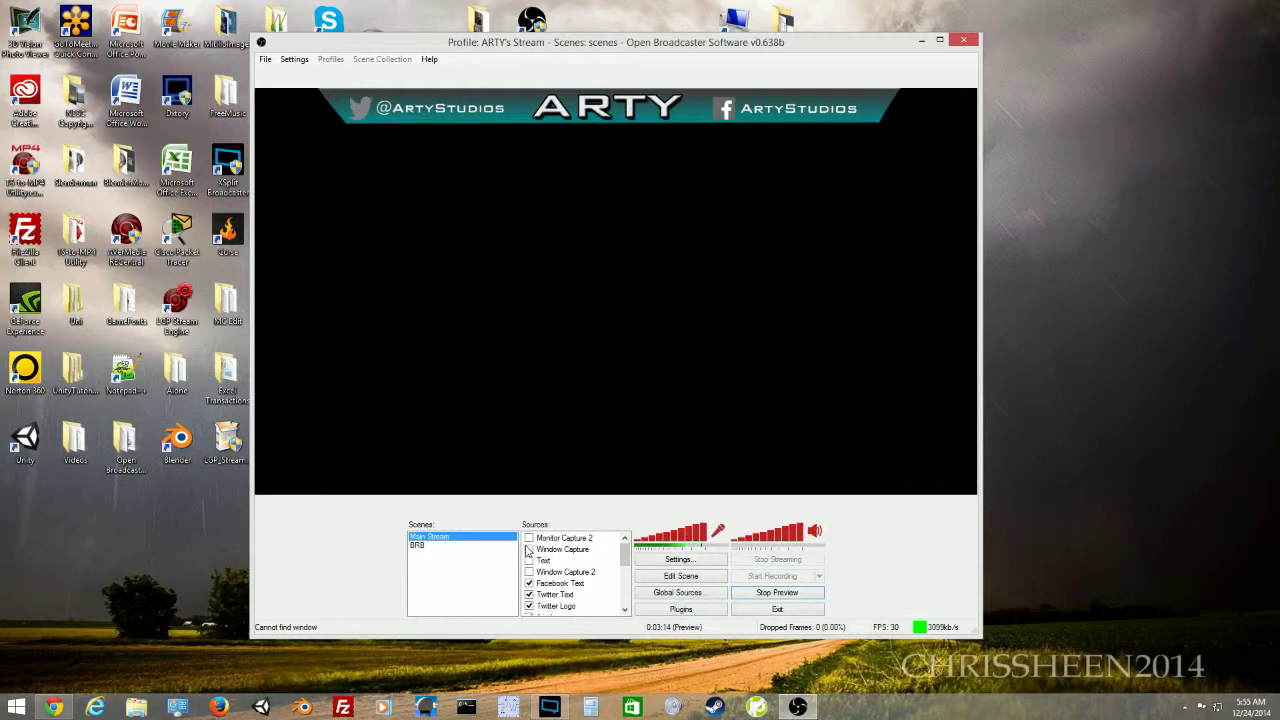
{"action": "right_click", "coordinate": [557, 550]}
- In Window Capture properties, choose the window to capture and enable Sub-Region at 0, 0, 640 × 532
{"action": "left_click", "coordinate": [634, 641]}
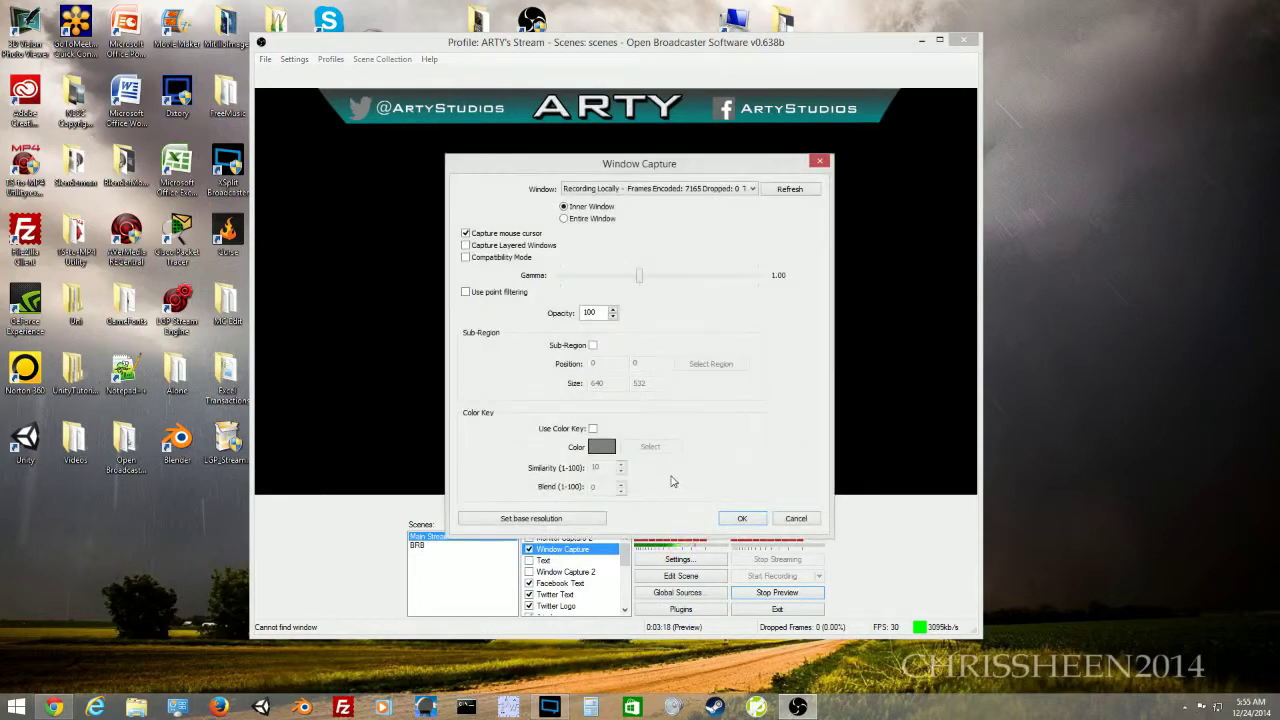
{"action": "left_click", "coordinate": [720, 192]}
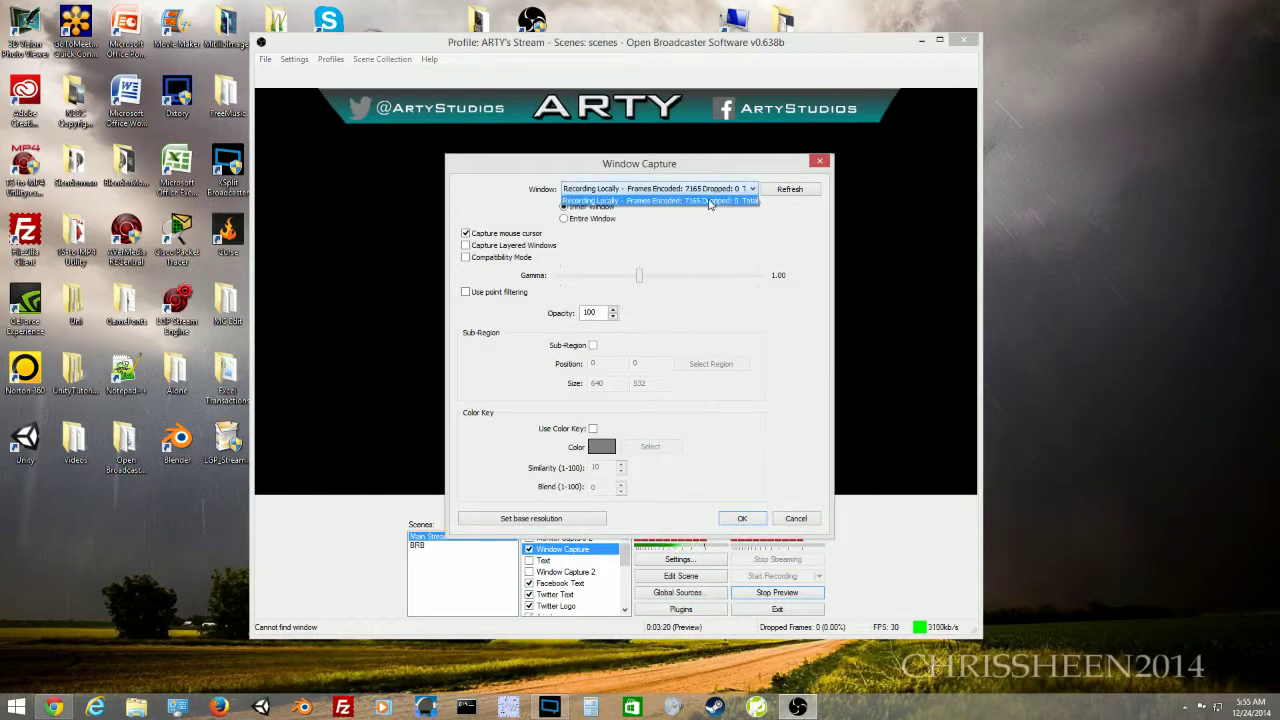
{"action": "left_click", "coordinate": [710, 201]}
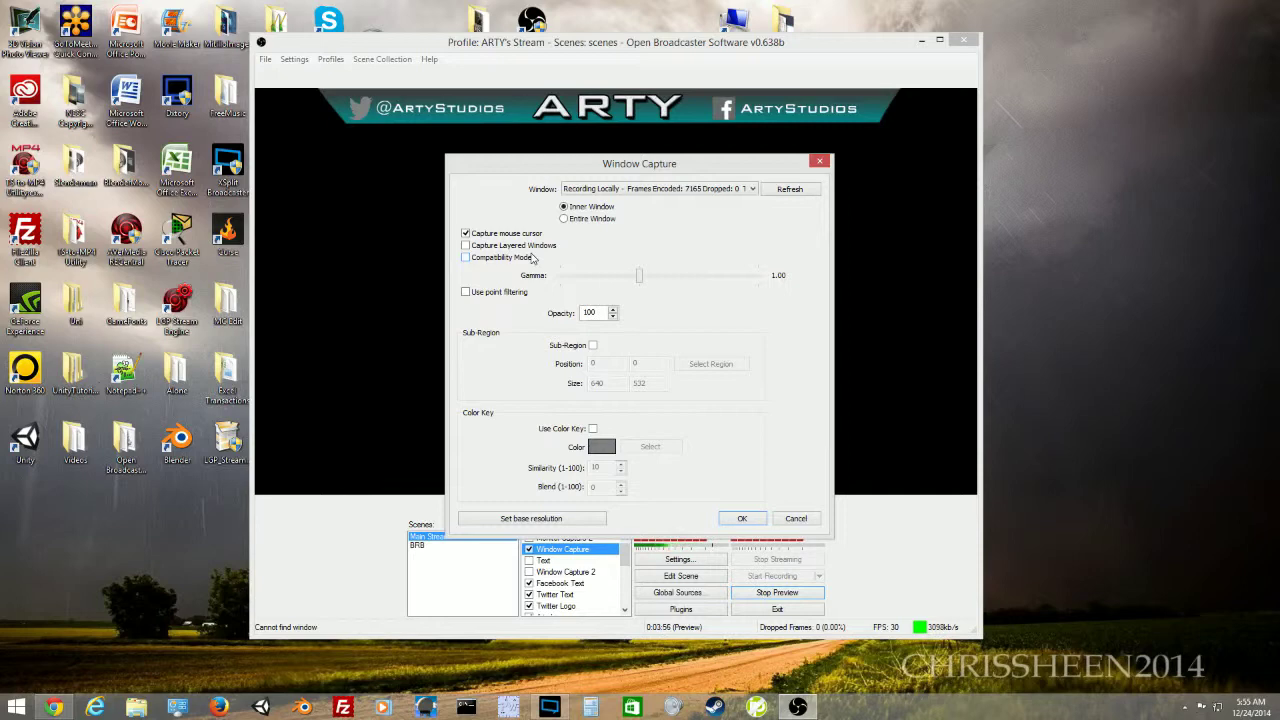
{"action": "mouse_move", "coordinate": [536, 256]}
{"action": "left_click", "coordinate": [594, 345]}
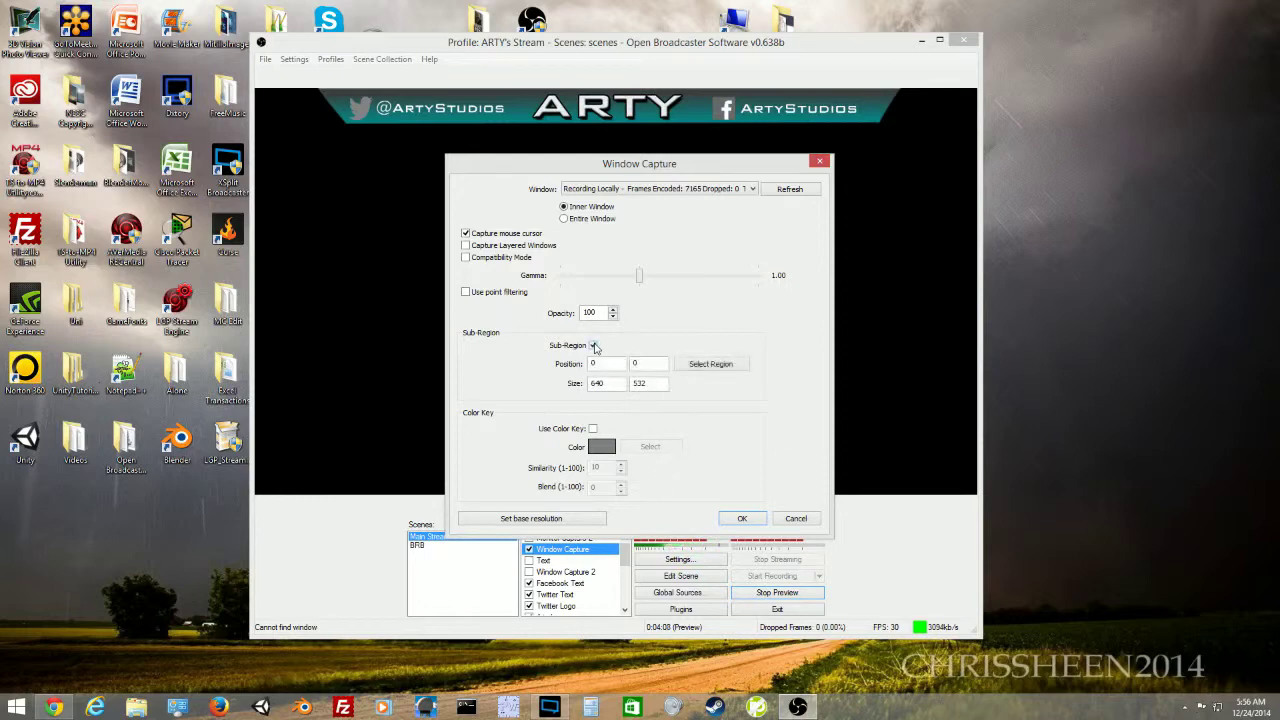